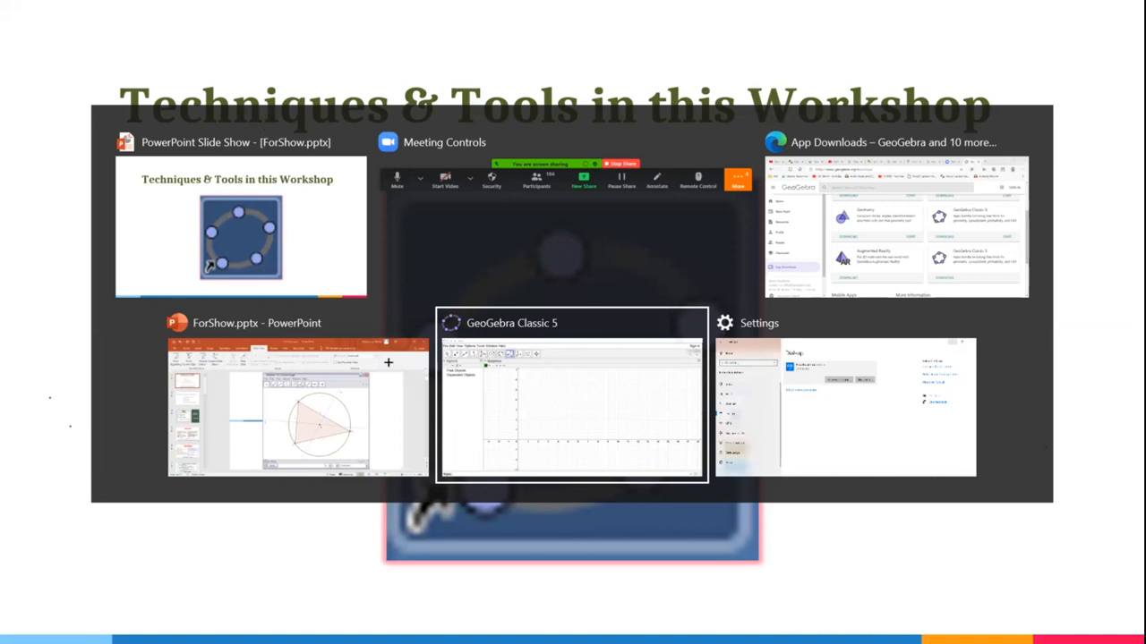
- Switch to GeoGebra Classic 5, place a free point at about (3.97, 4.46) and return to the Move tool
key(alt+Tab)
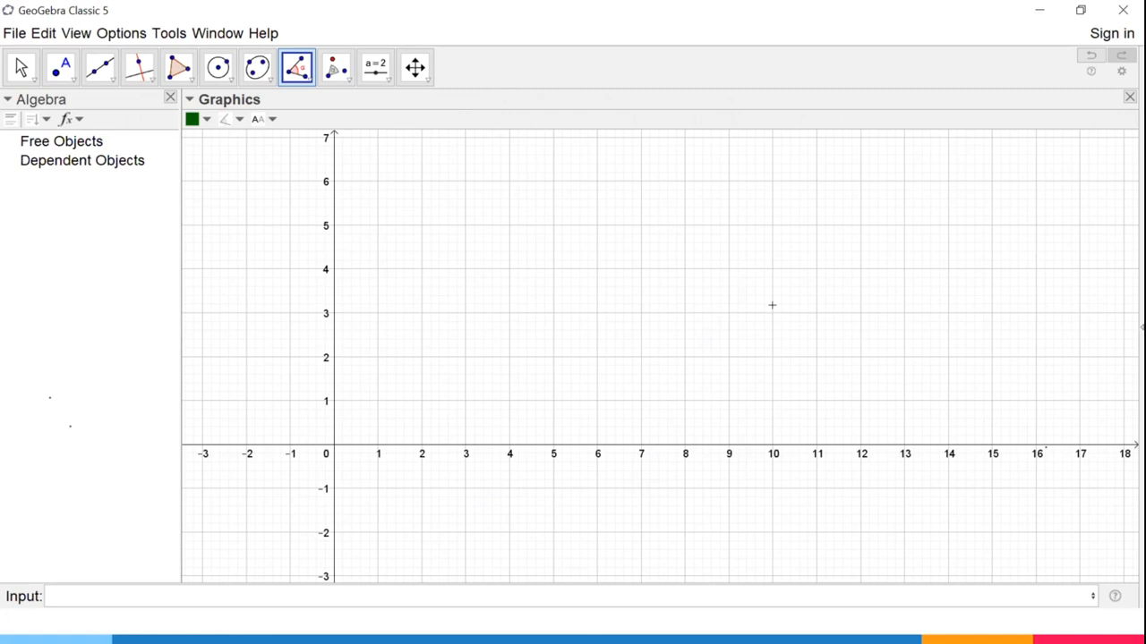
click(507, 248)
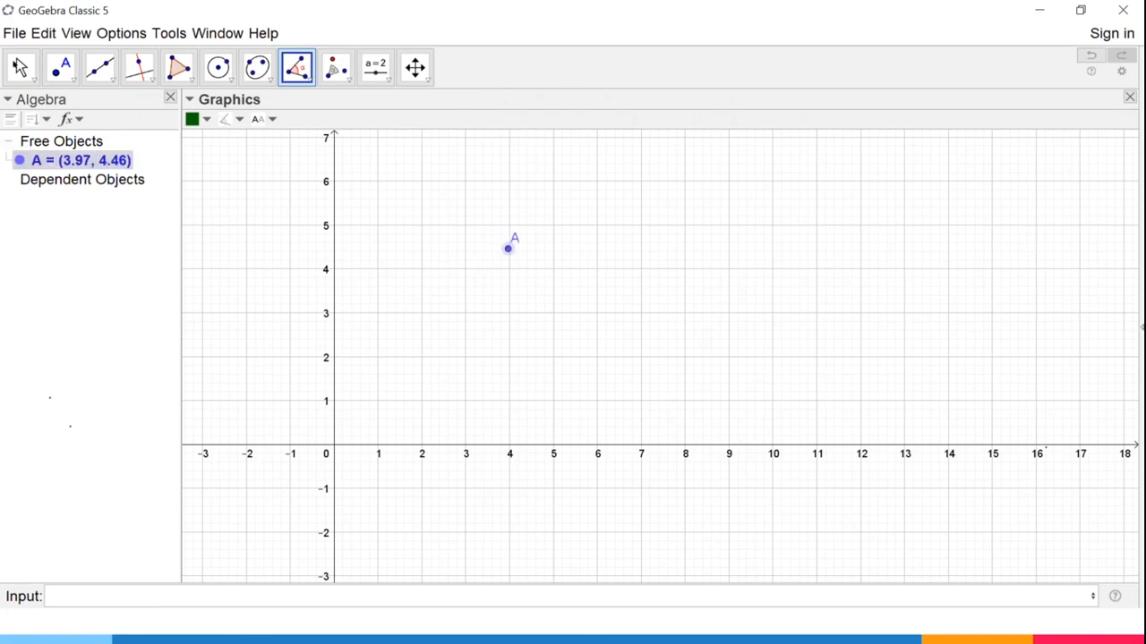
click(16, 63)
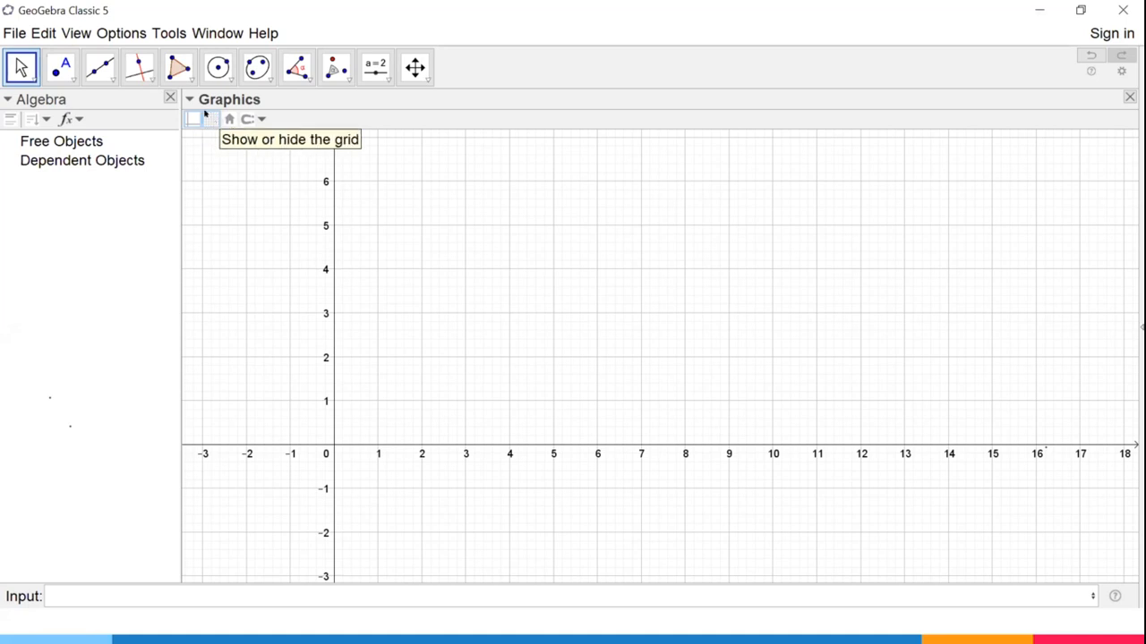
- Hide and redisplay the grid in the Graphics view, and do the same with the coordinate axes
click(206, 116)
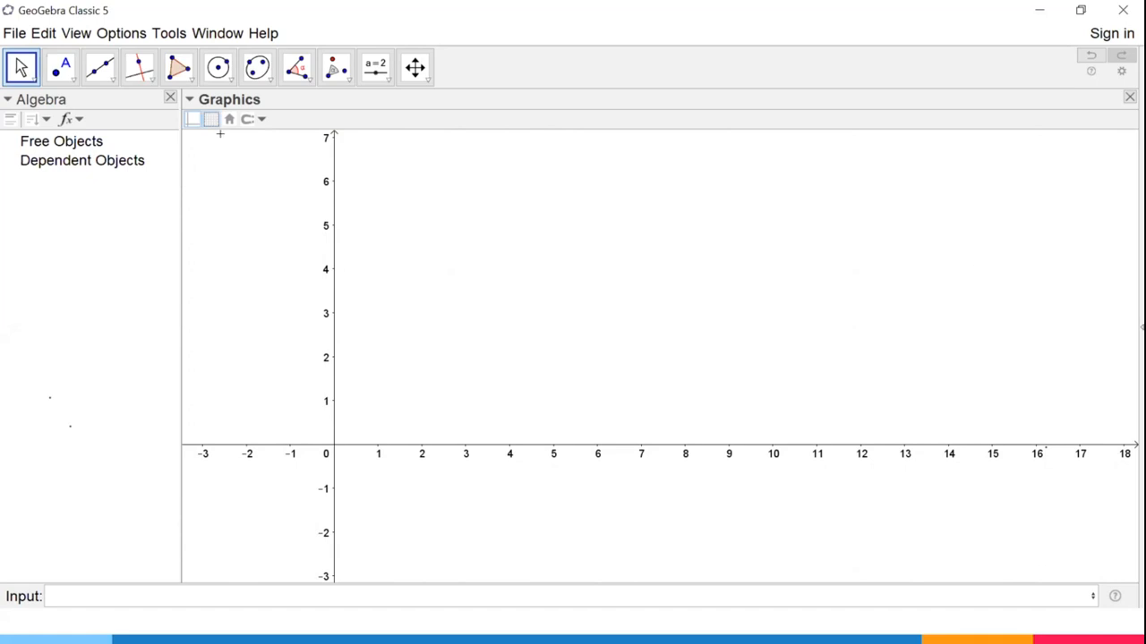
click(206, 116)
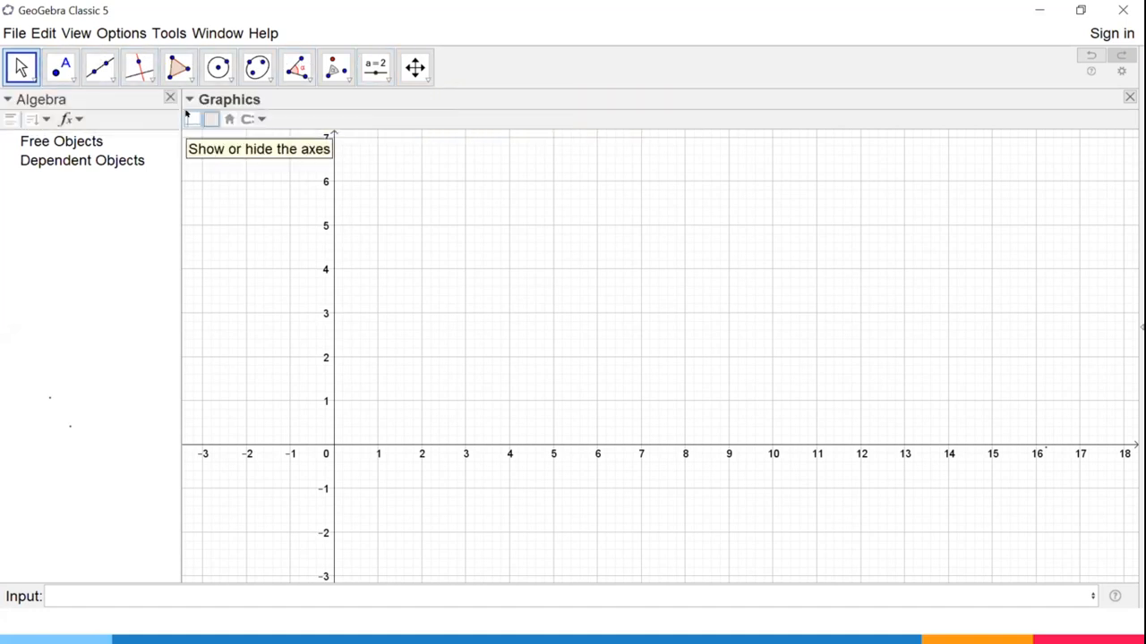
click(188, 116)
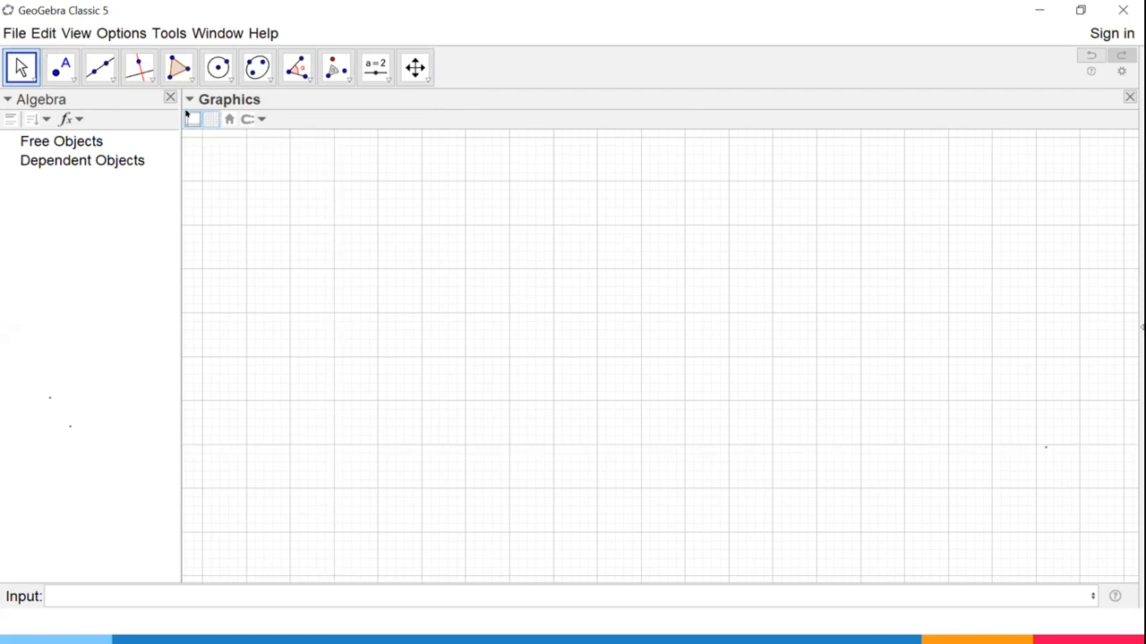
click(187, 116)
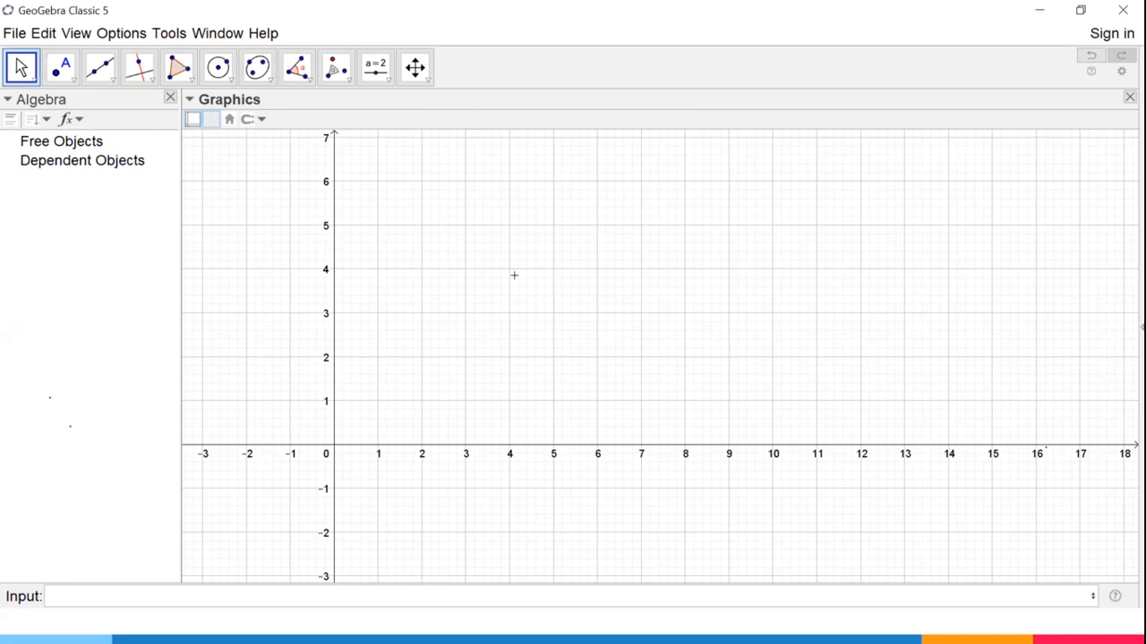
- Open the preferences for the Graphics view and look through the Graphics, Layout, Defaults and Advanced settings
right_click(443, 209)
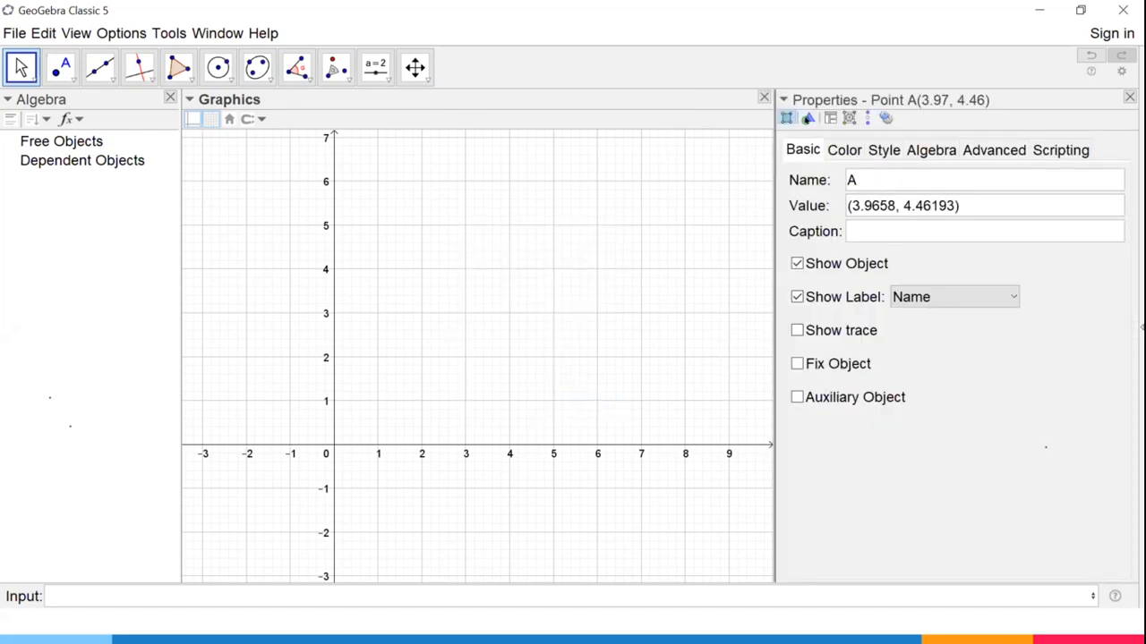
click(808, 118)
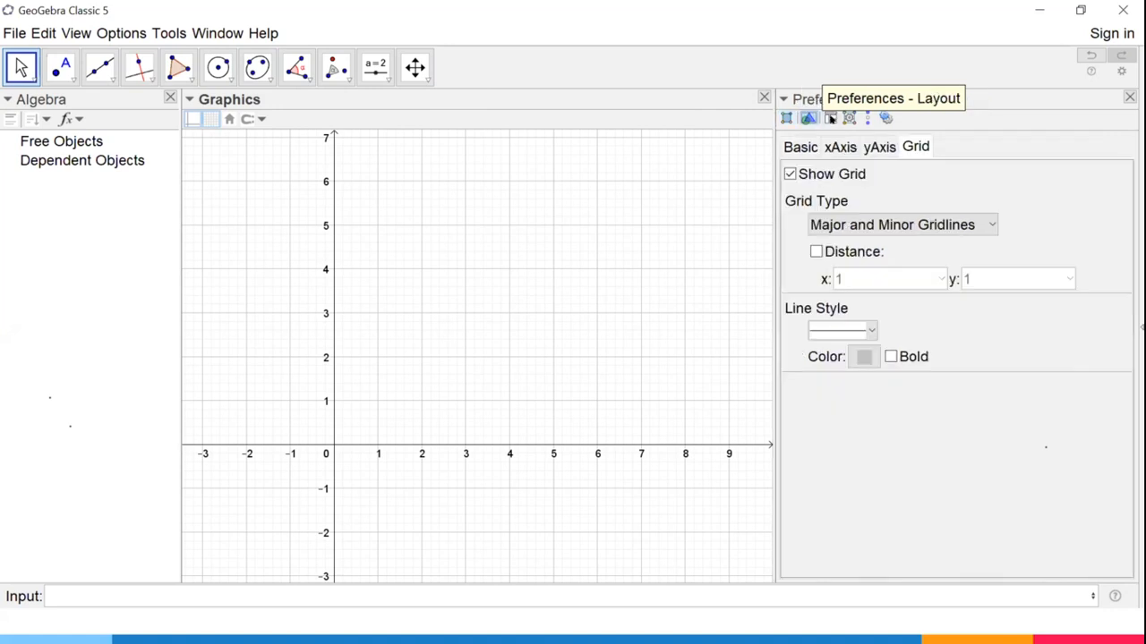
click(830, 118)
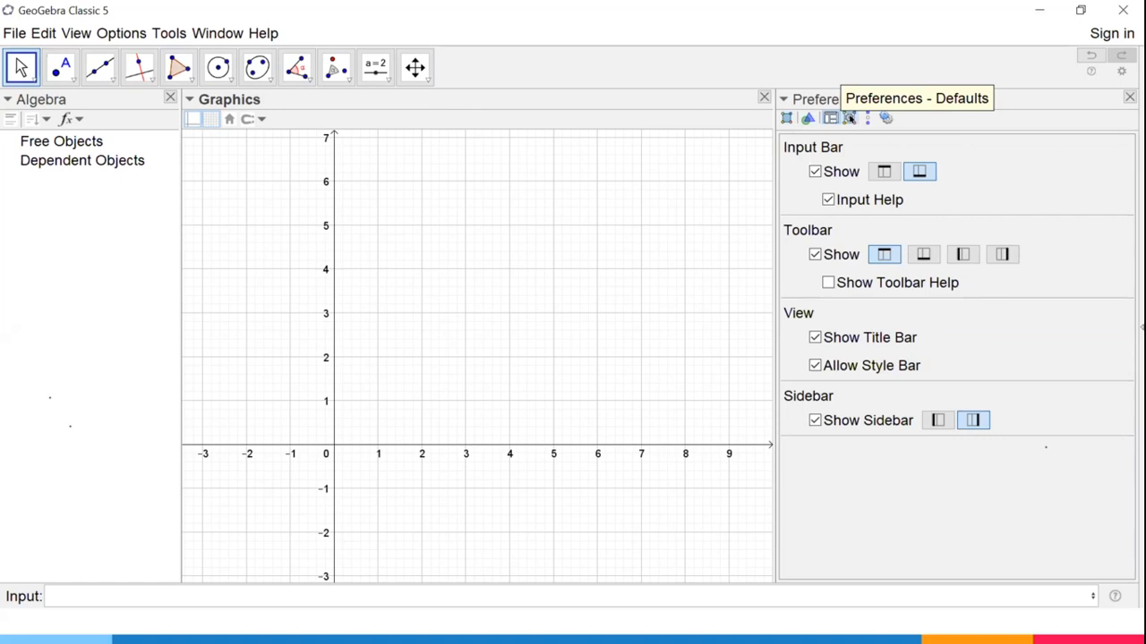
click(849, 118)
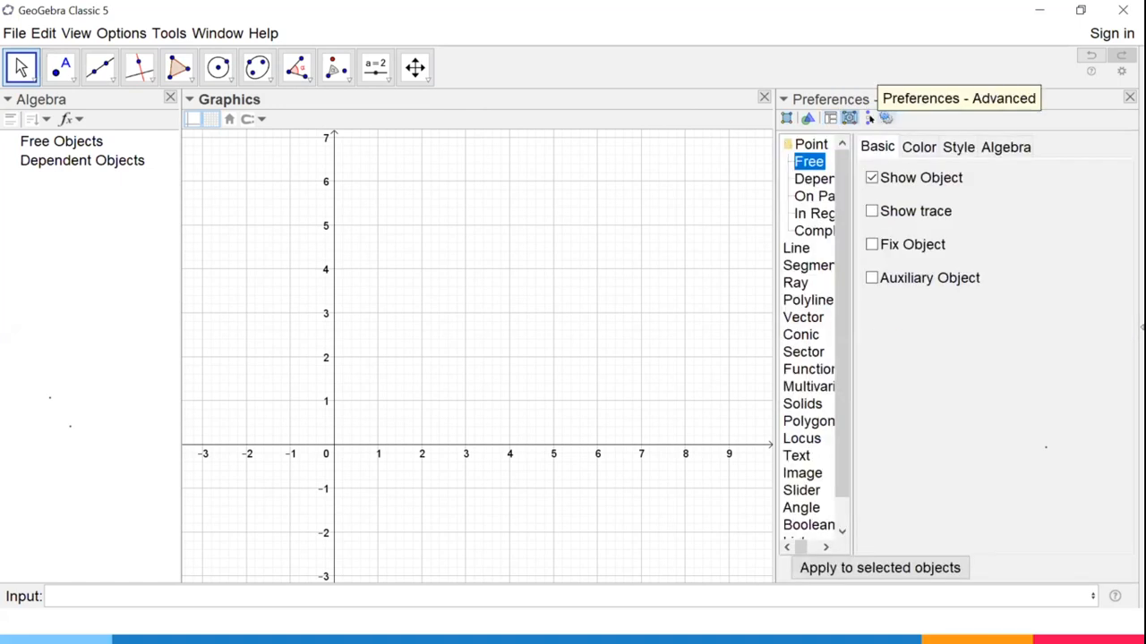
click(885, 118)
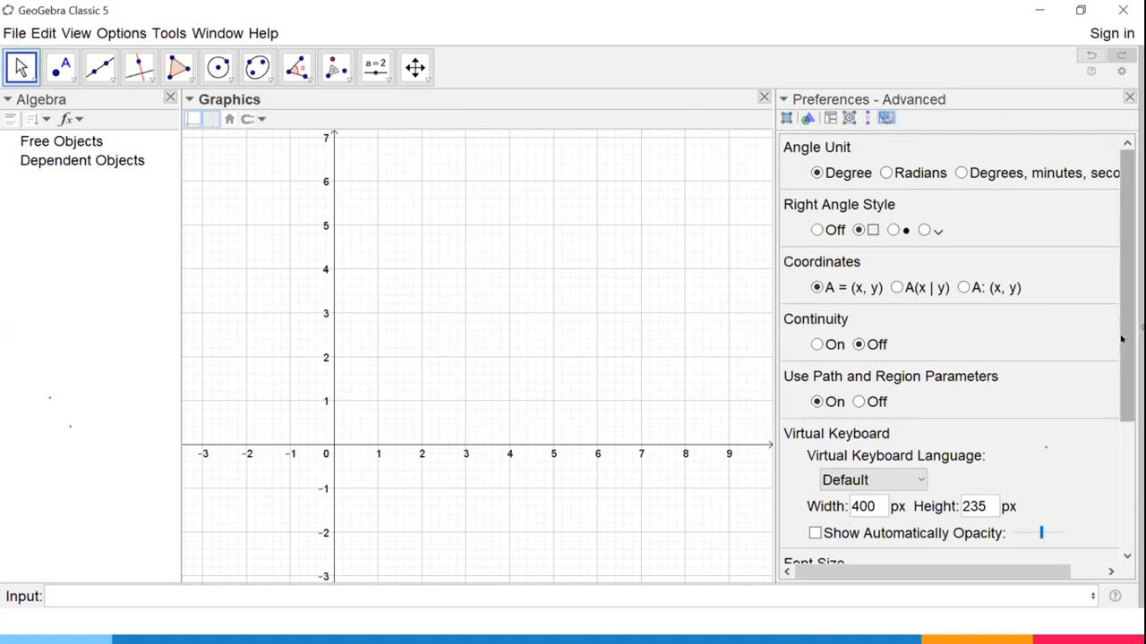
drag(1127, 287, 1127, 412)
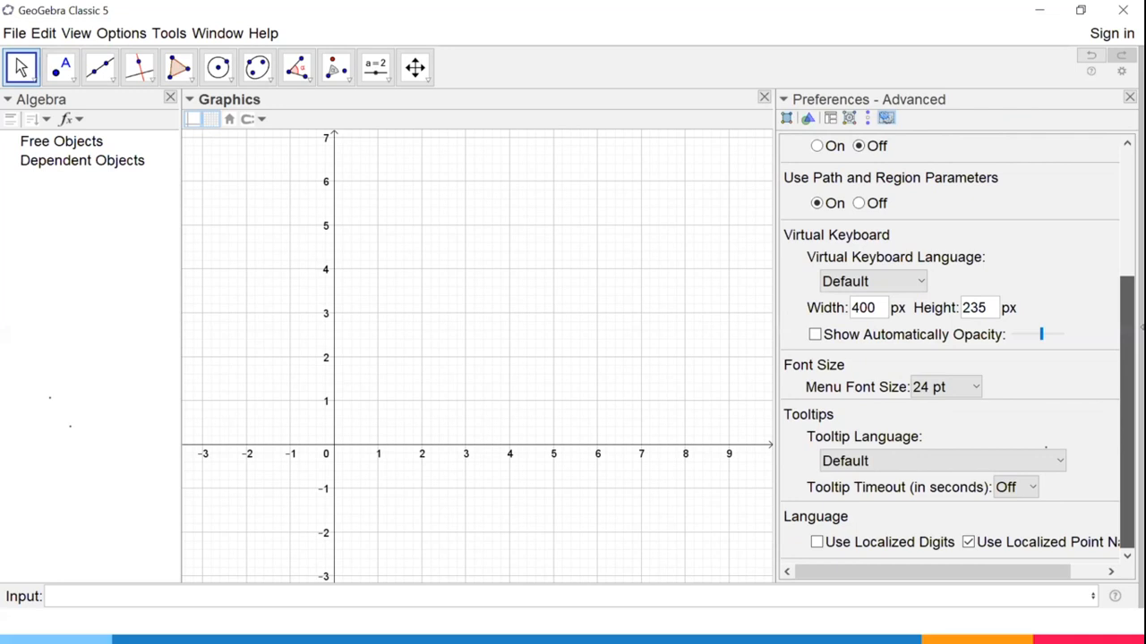
drag(1127, 412, 1127, 285)
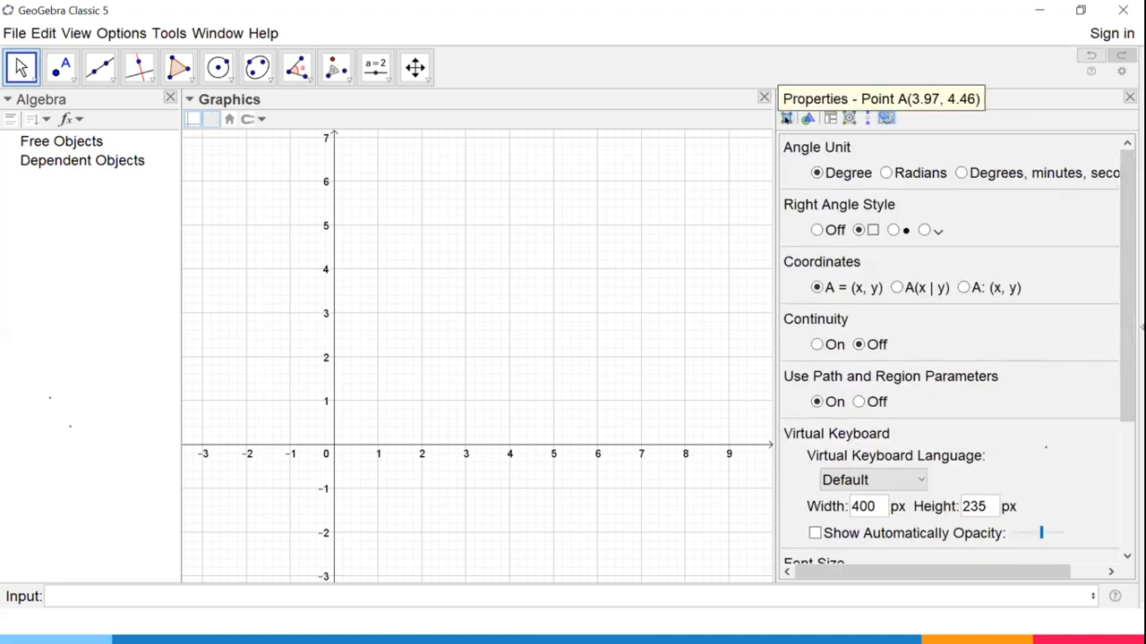
- Change the grid line color of the Graphics view to red
click(805, 119)
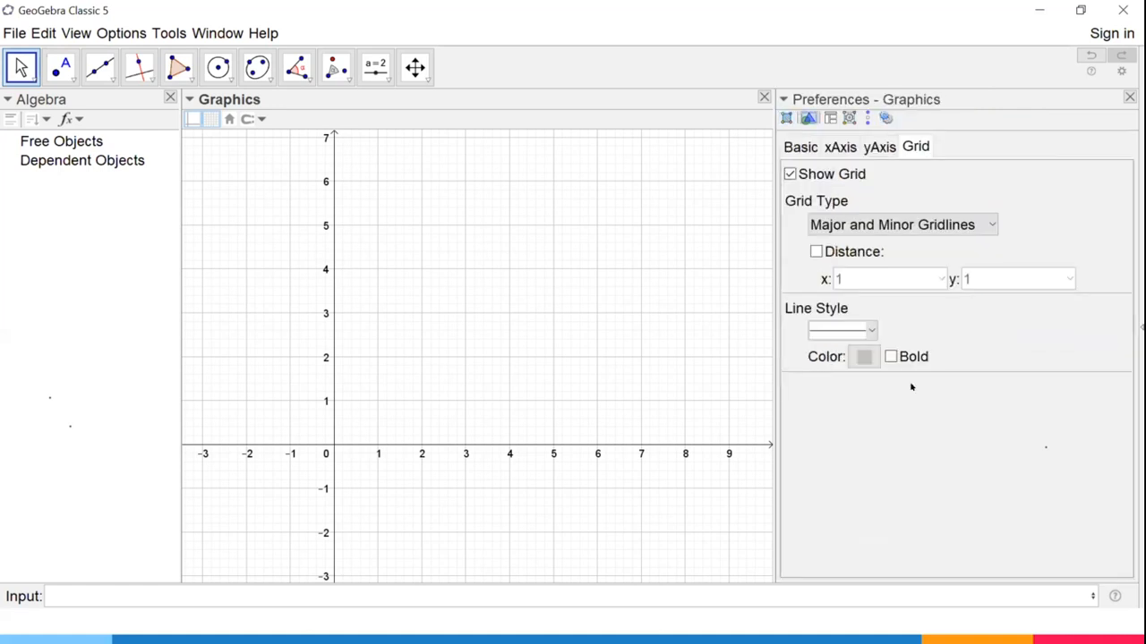
click(863, 357)
click(501, 235)
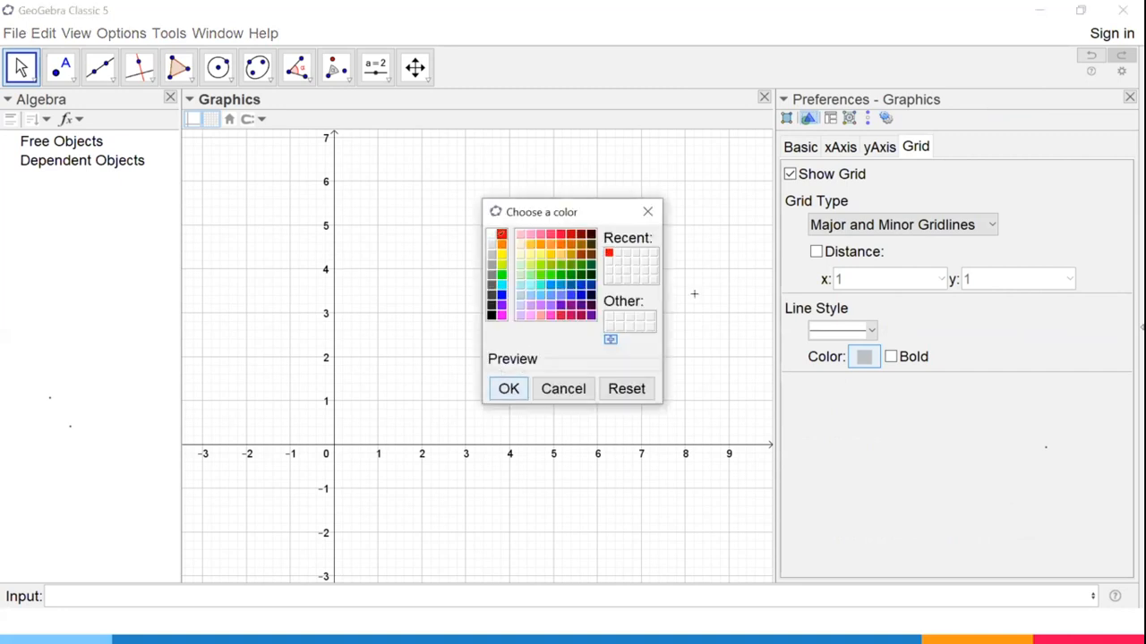
key(Return)
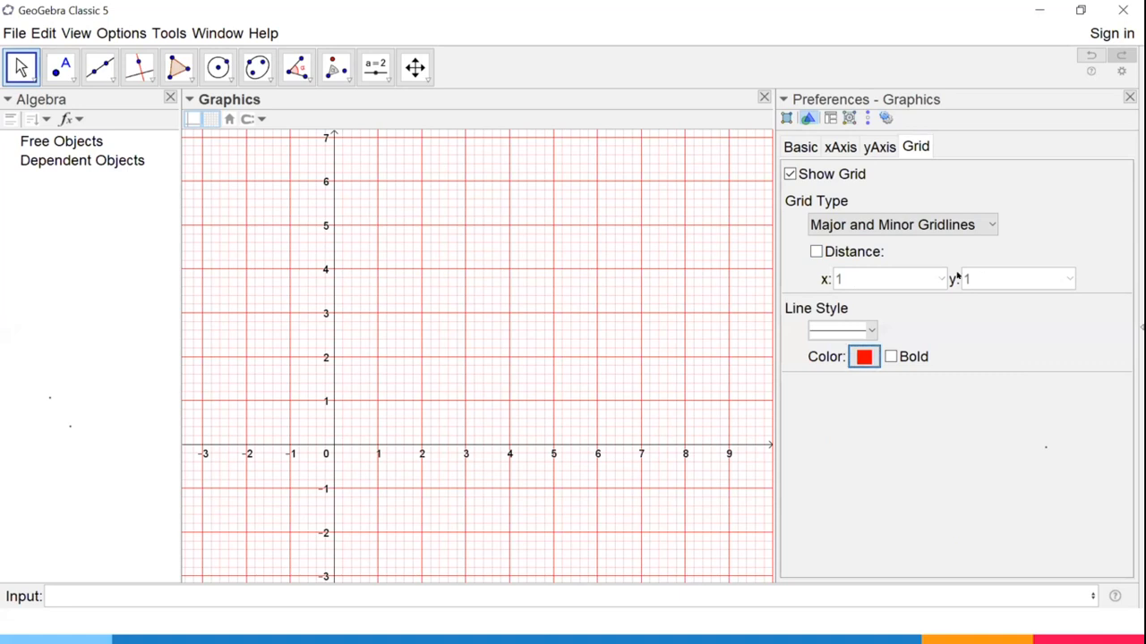
- Enable a custom grid distance and set the y distance to 5
click(817, 253)
click(981, 271)
text(5)
key(Return)
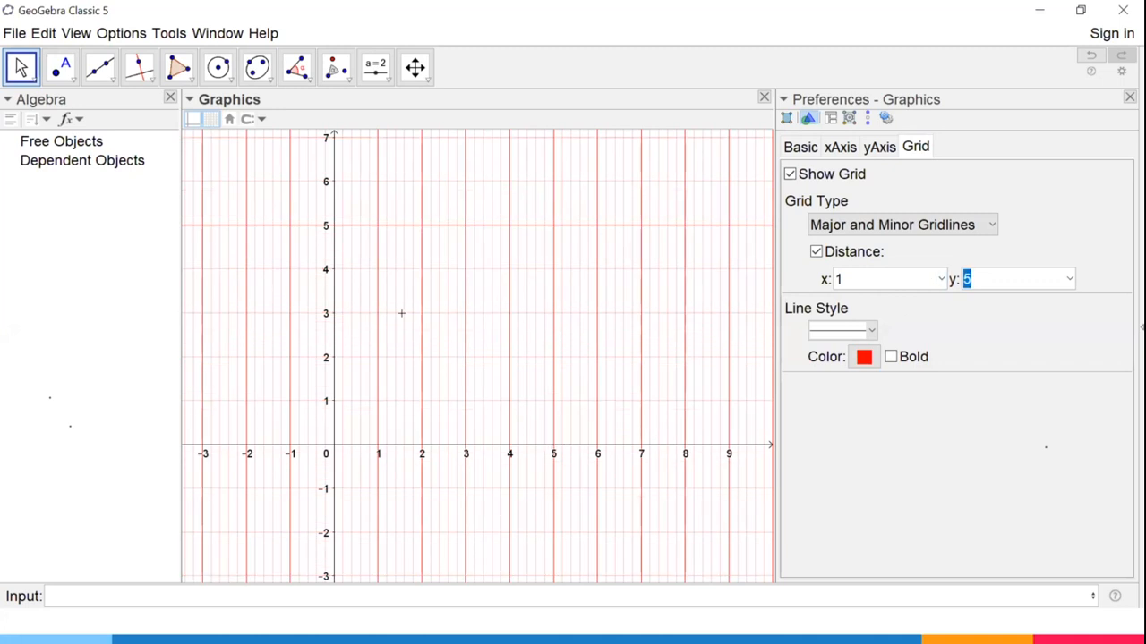
- Set the grid's y distance to 1, and switch the grid display off and on again
click(990, 283)
drag(982, 266, 927, 274)
text(1)
key(Return)
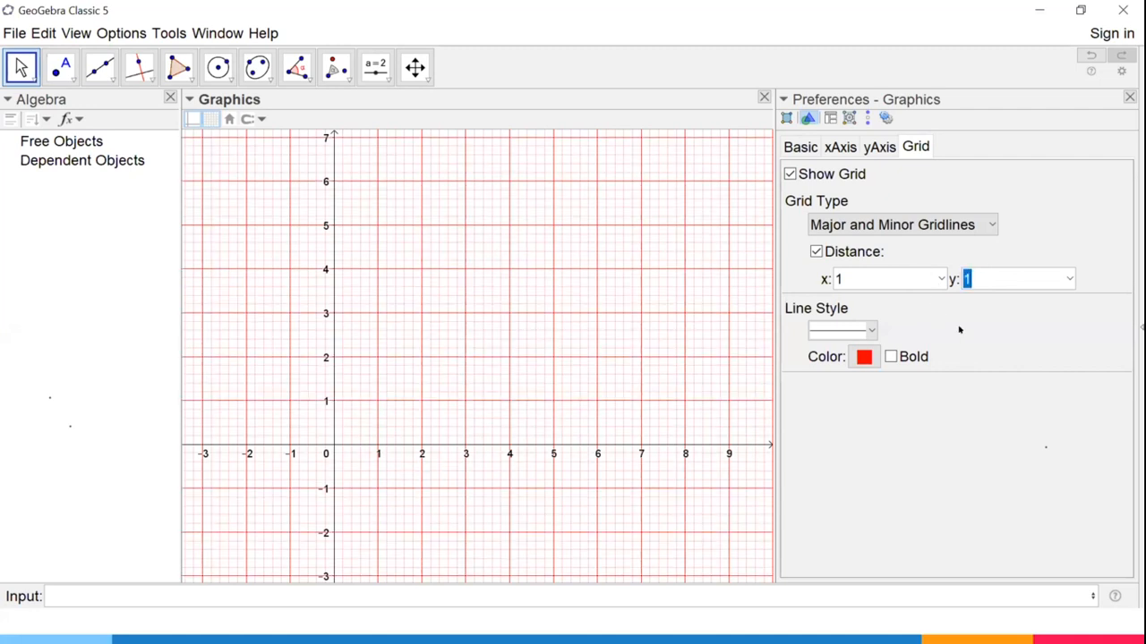
click(789, 174)
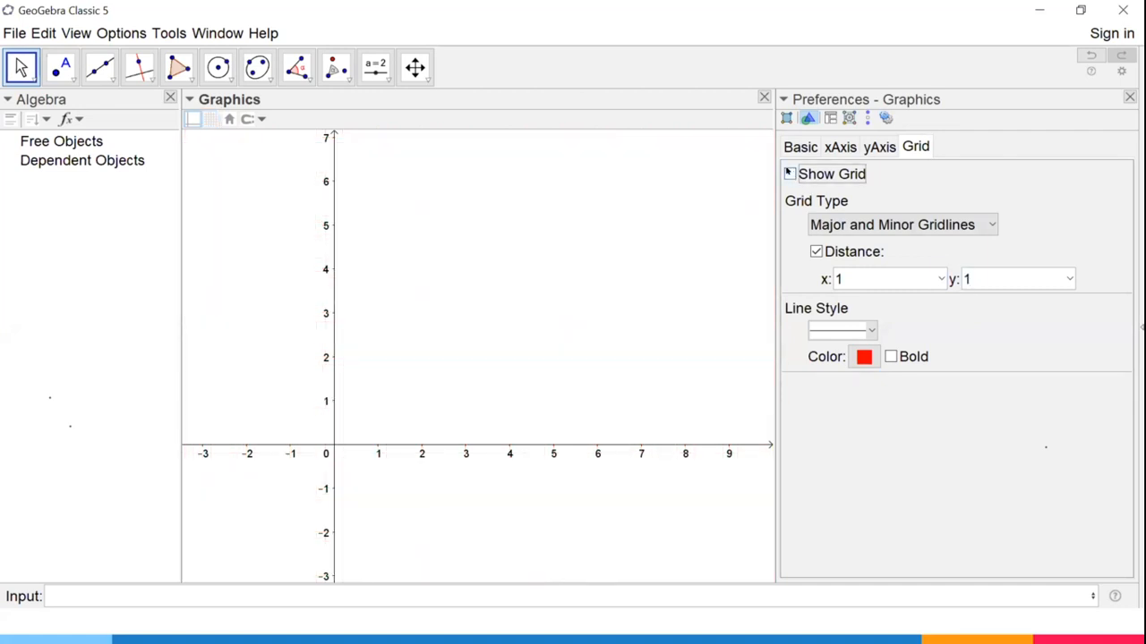
click(788, 174)
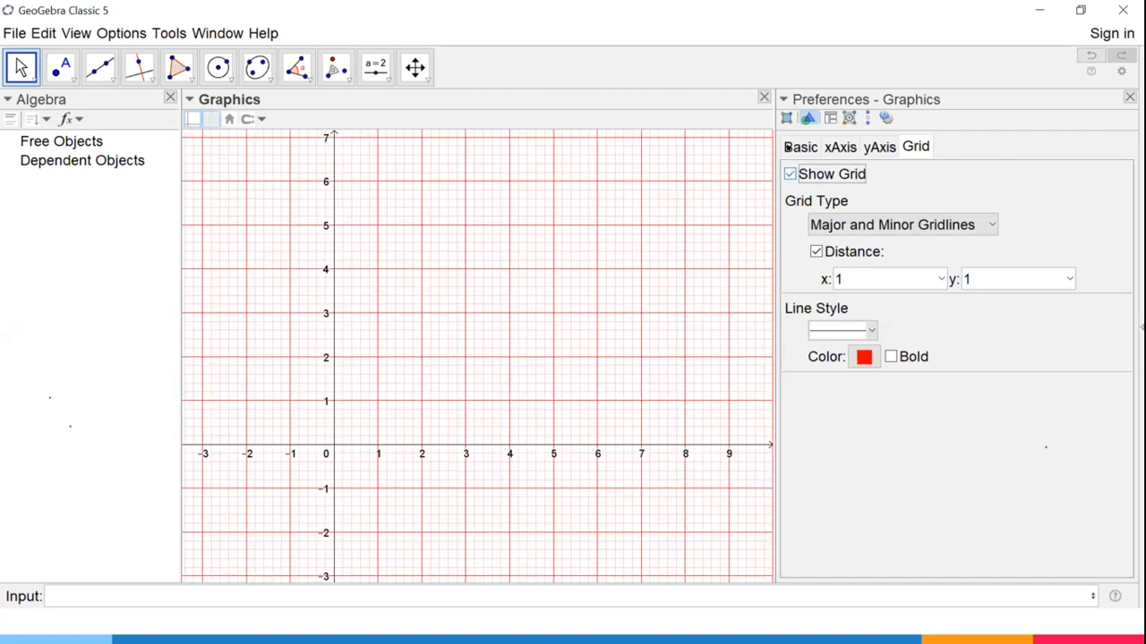
- Change the Graphics view's background color to light yellow and restore it to white
click(787, 147)
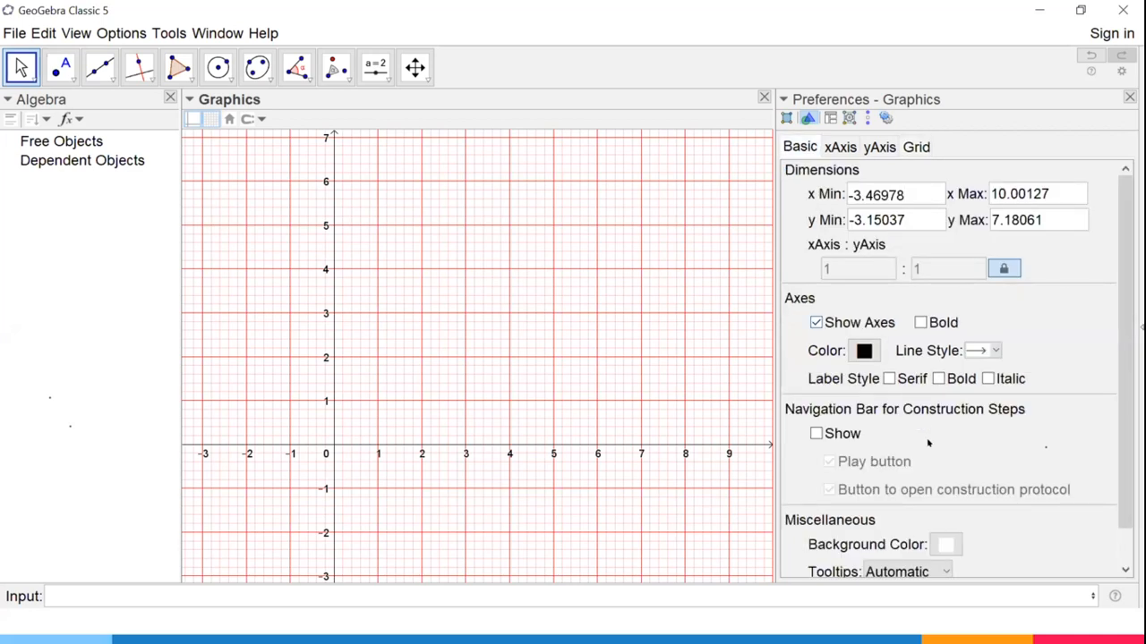
scroll(1110, 488, down, 3)
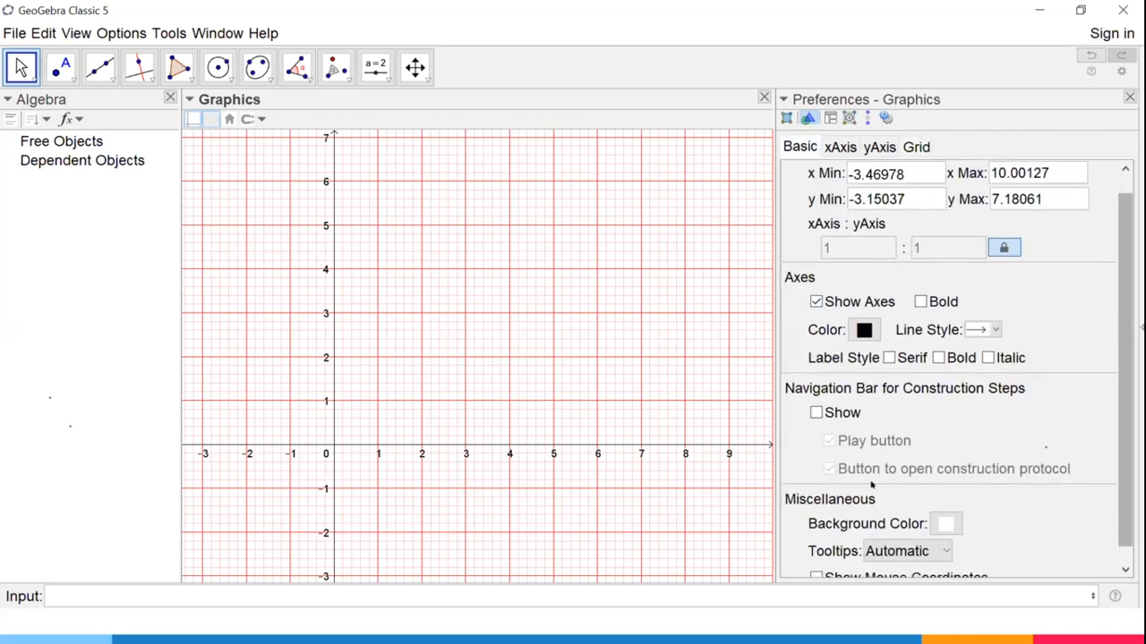
scroll(913, 511, down, 1)
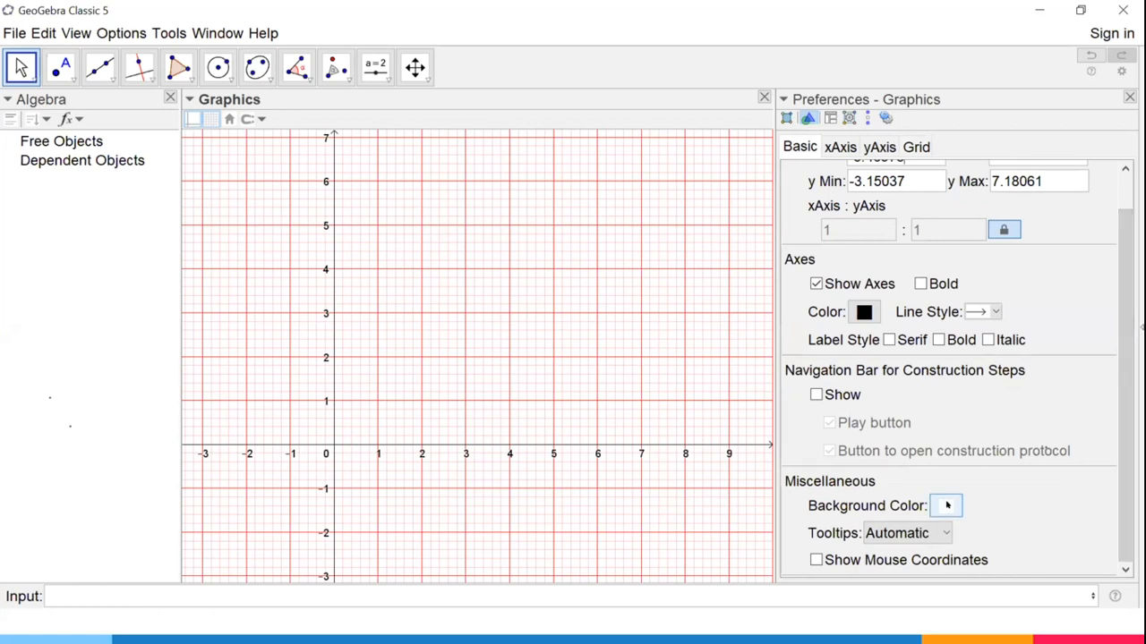
click(946, 506)
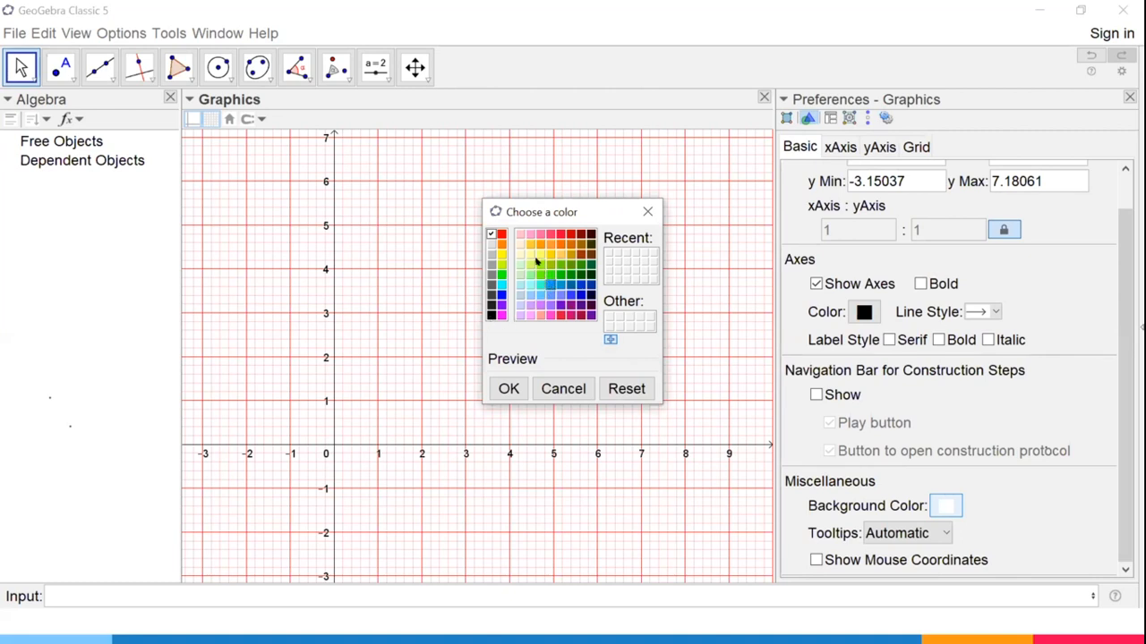
click(529, 253)
click(507, 386)
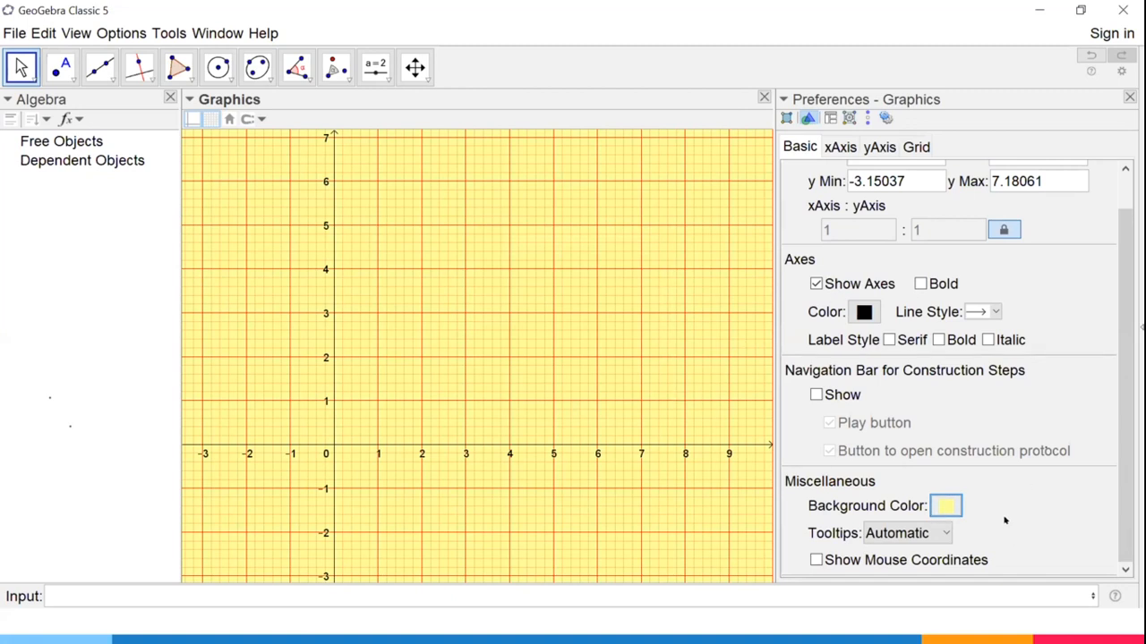
click(947, 506)
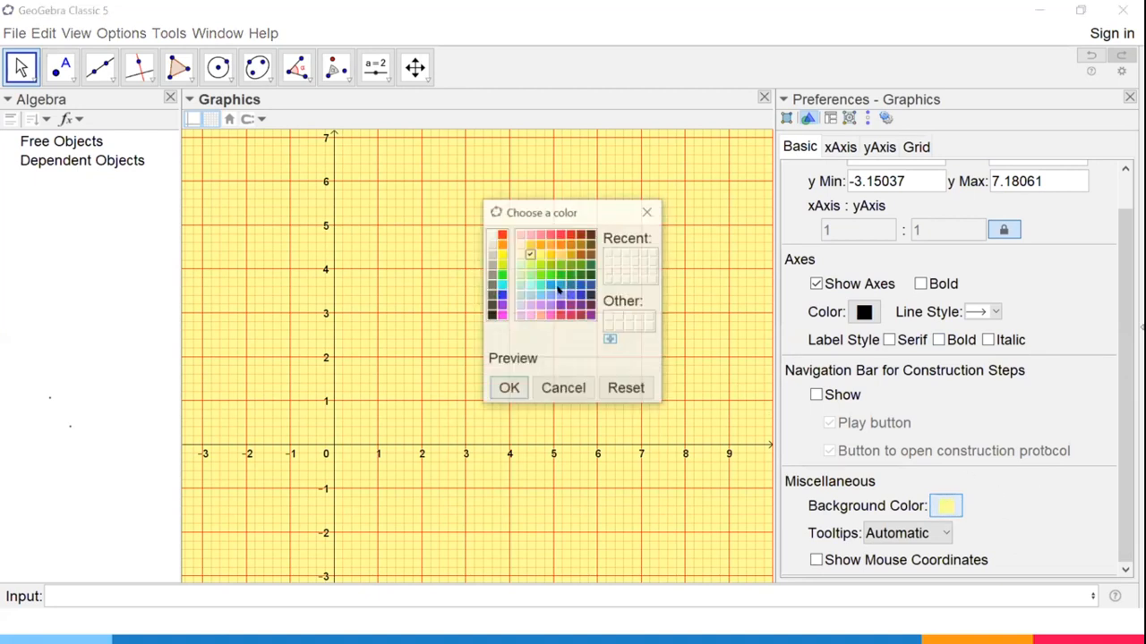
click(509, 388)
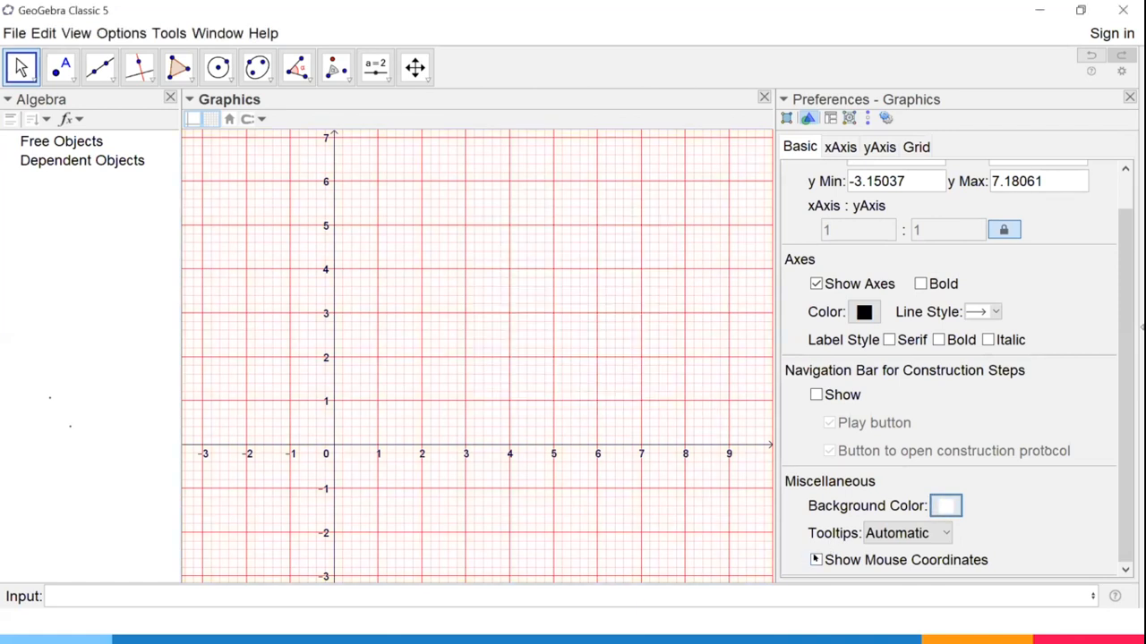
- Toggle the display of mouse coordinates for the Graphics view on and off
click(815, 559)
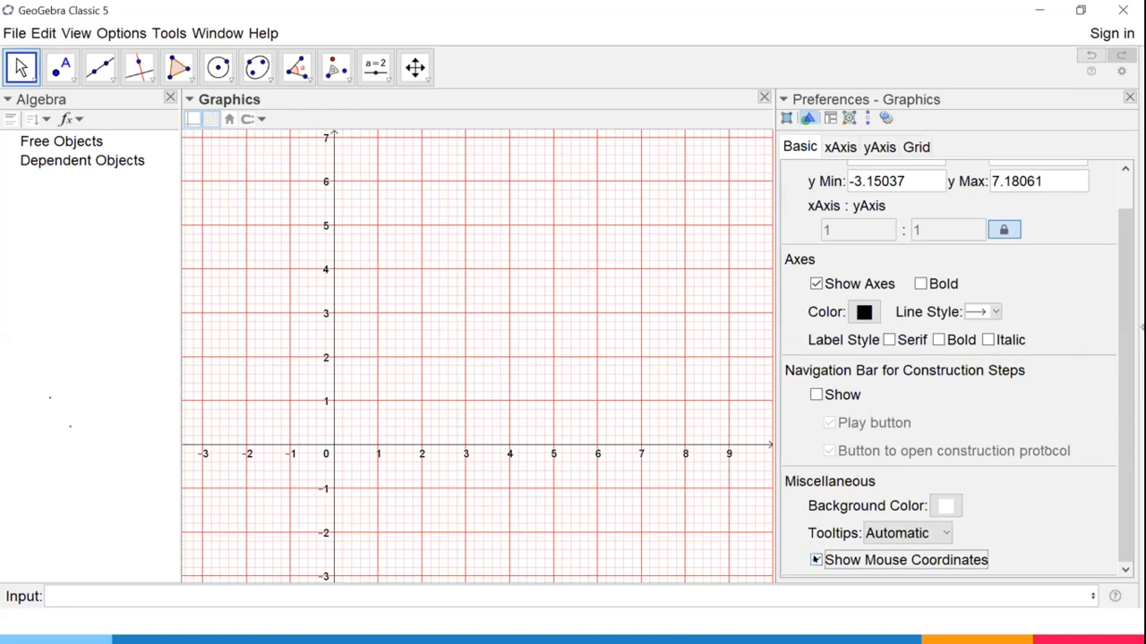
click(815, 559)
click(813, 559)
click(815, 560)
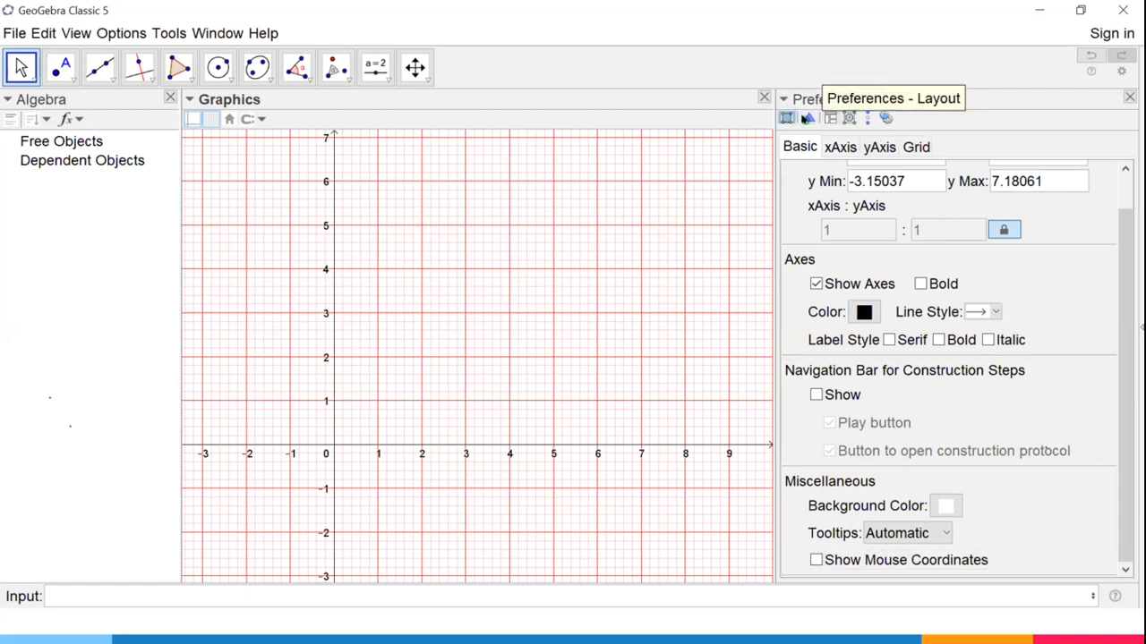
- In the layout preferences, place the input bar at the top of the window and return it to the bottom
click(827, 121)
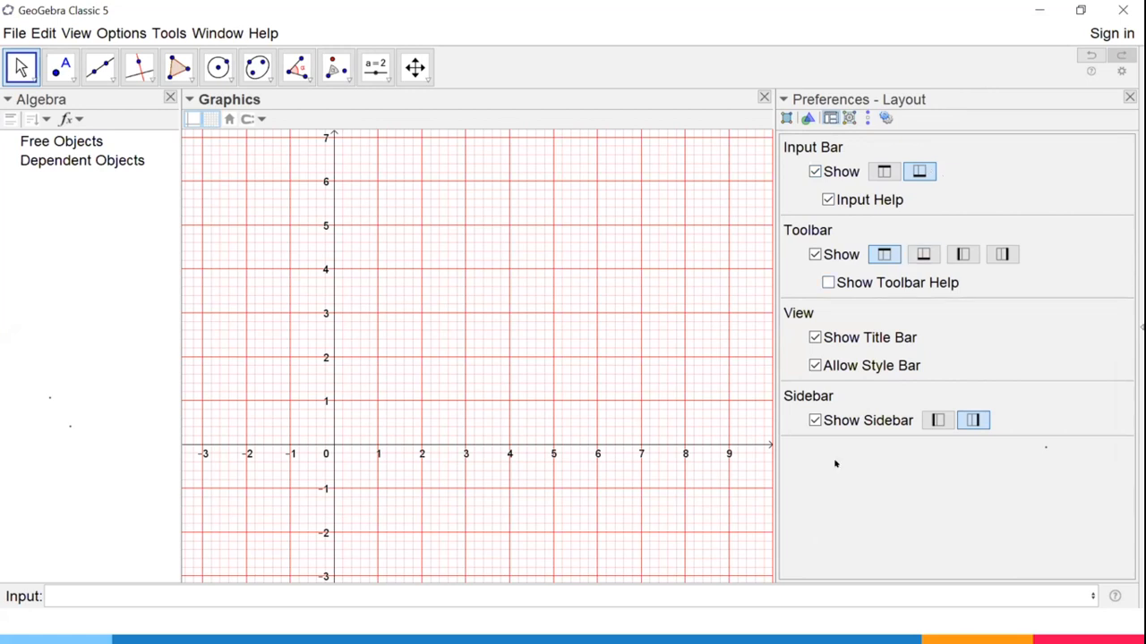
click(885, 171)
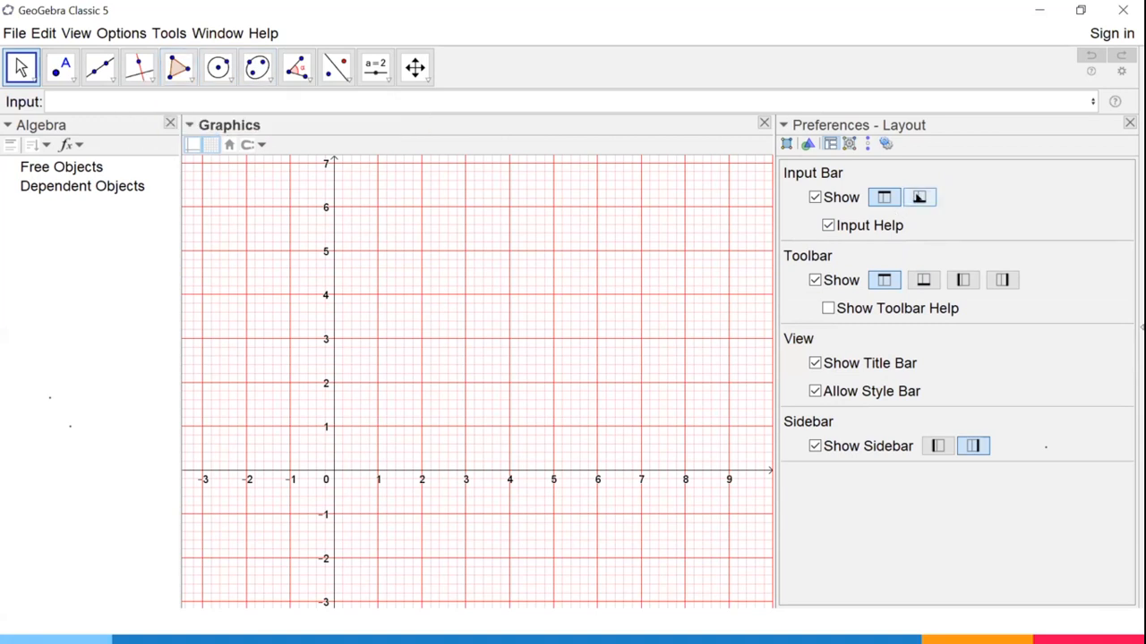
click(919, 197)
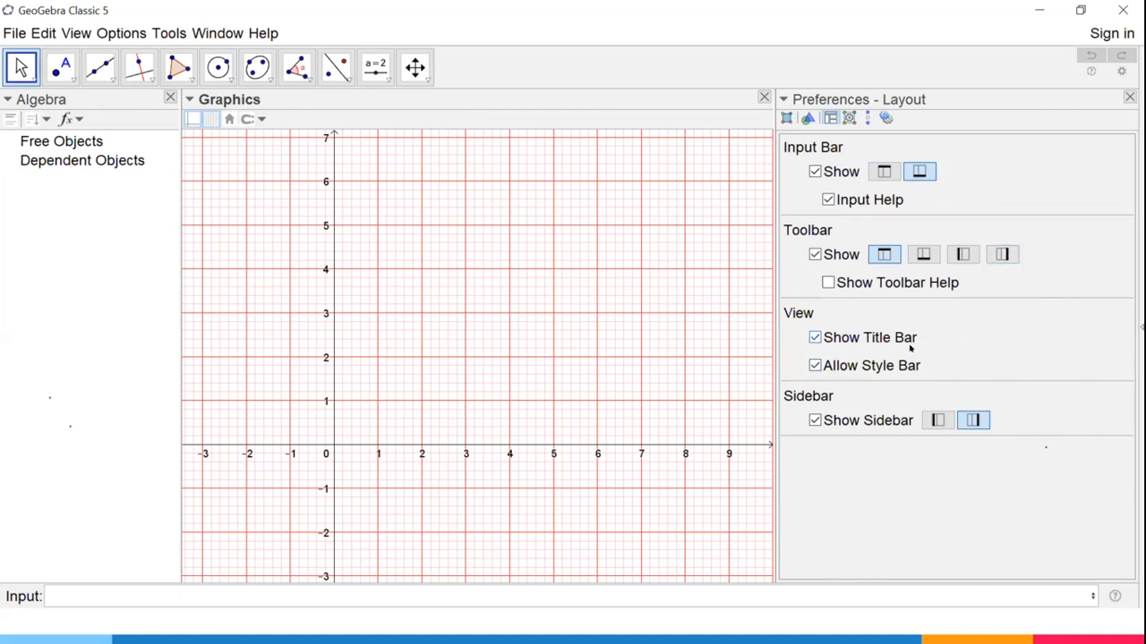
- Hide and redisplay the view title bars, and close the preferences
click(813, 337)
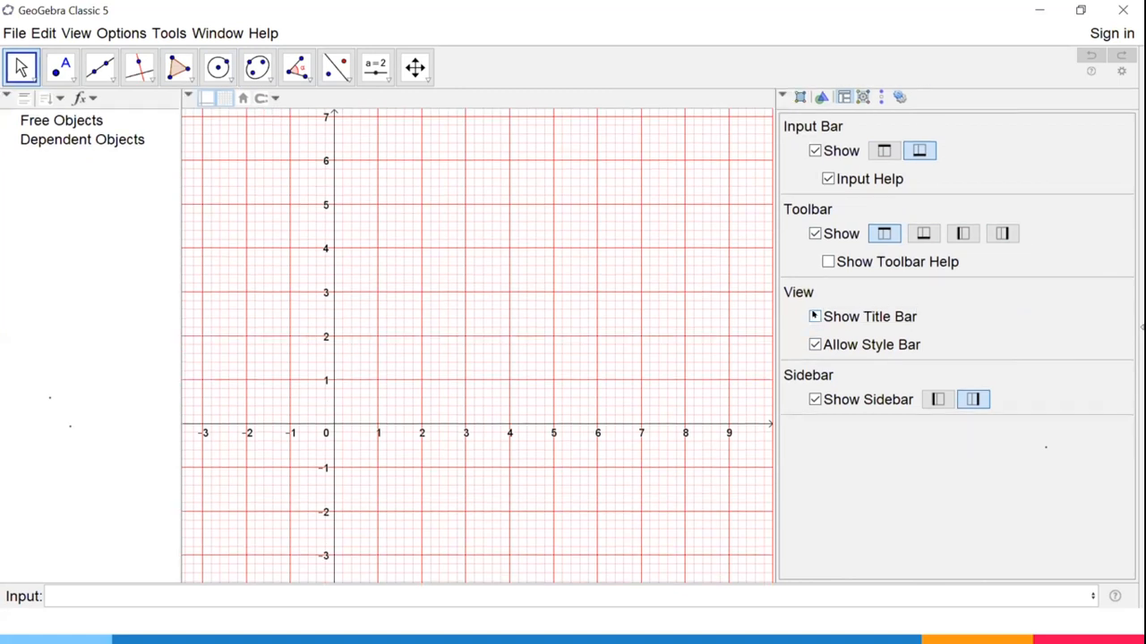
click(815, 315)
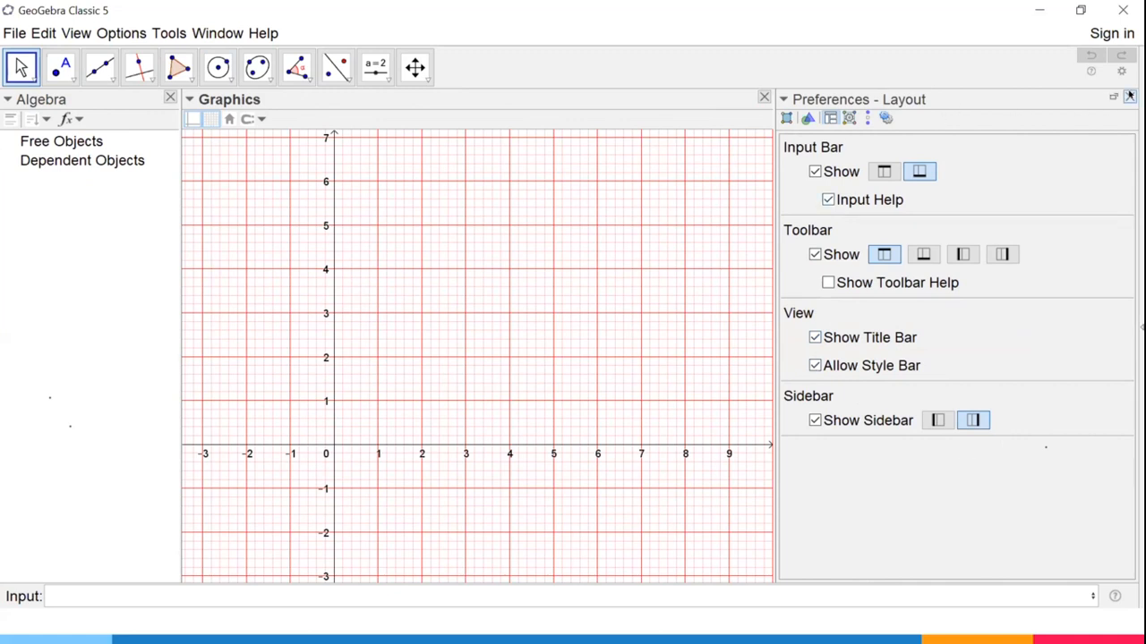
click(1130, 96)
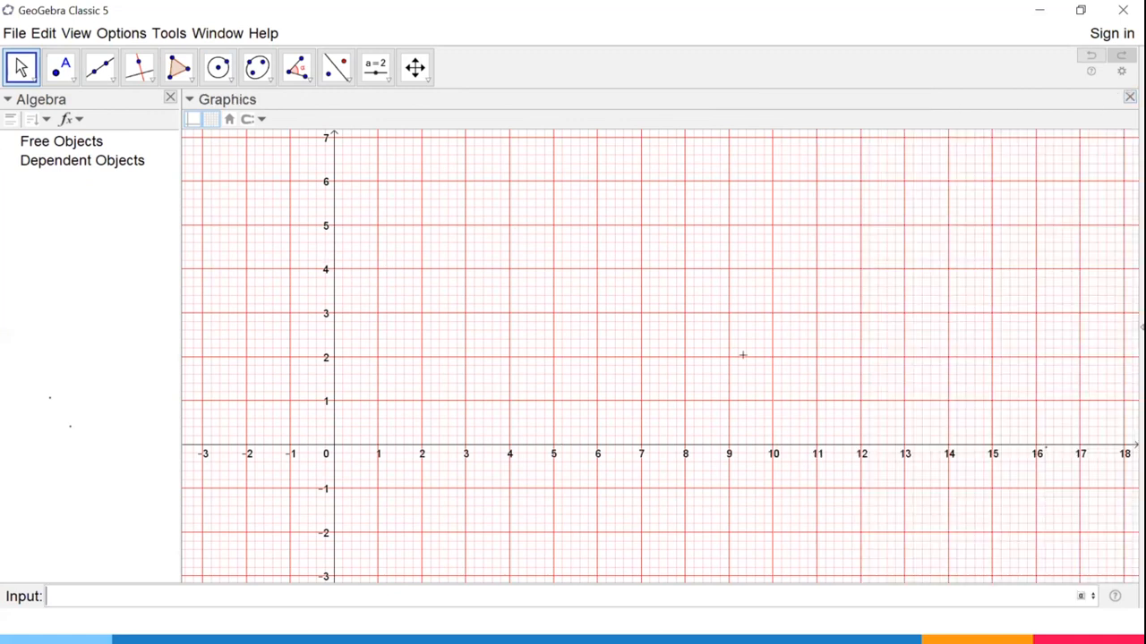